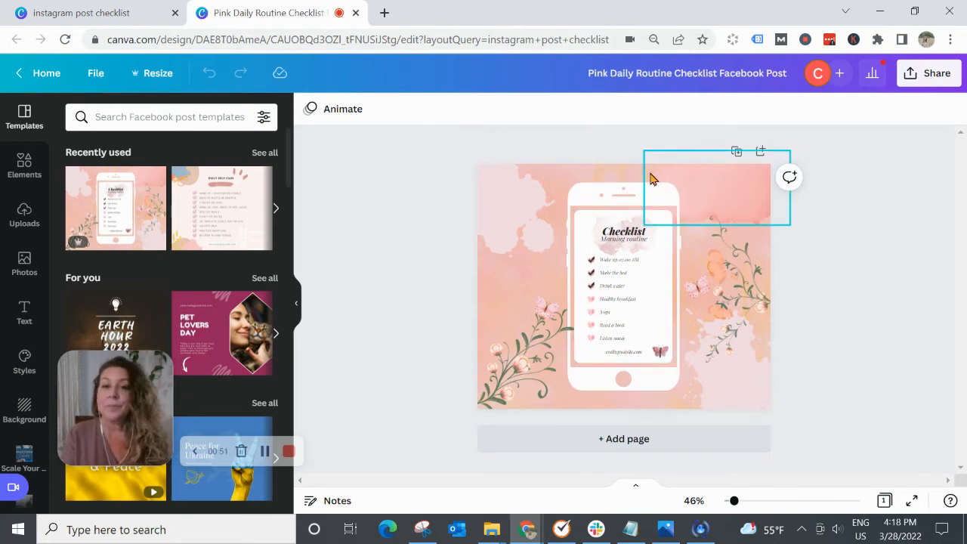
- Examine the resize options, browsing the recent and custom size presets and searching the formats for "tik"
left_click(151, 73)
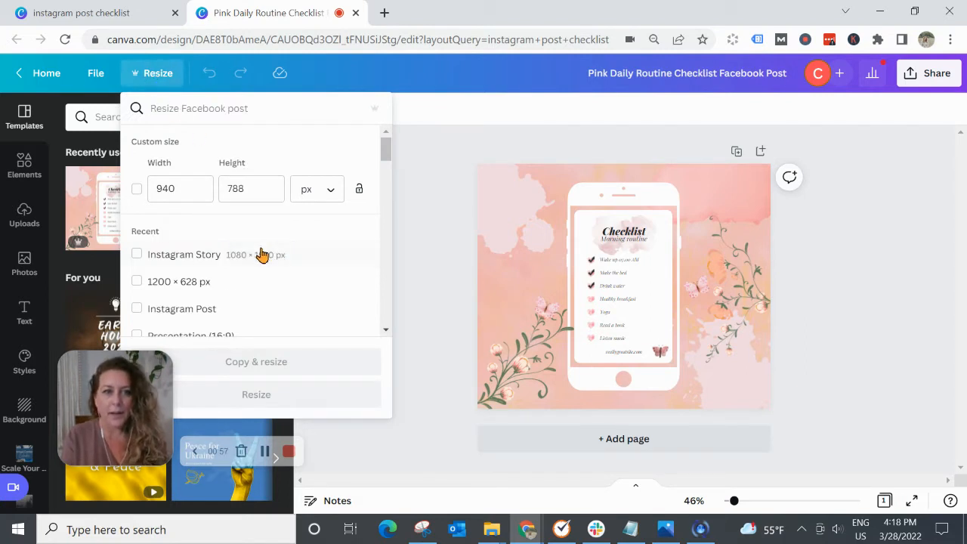
scroll(210, 265, "down", 2)
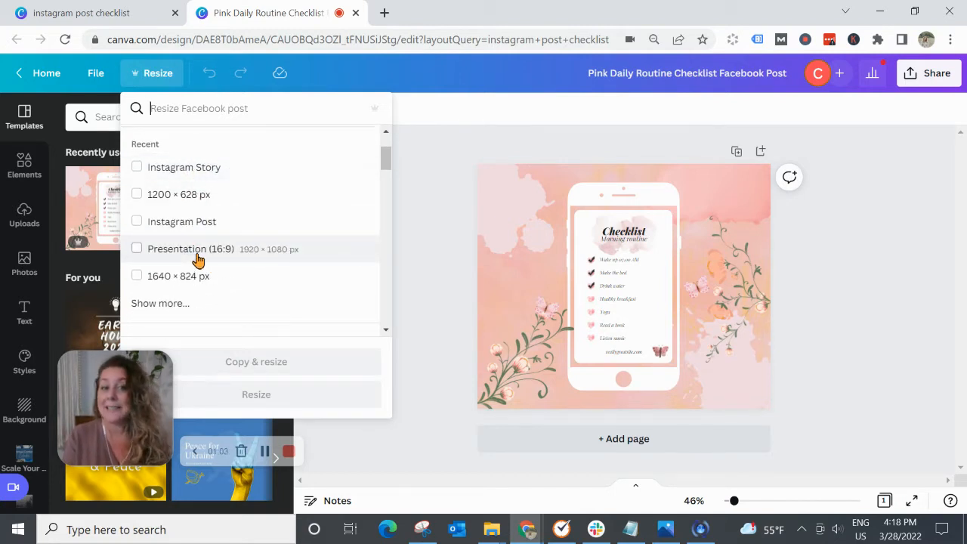
left_click(160, 305)
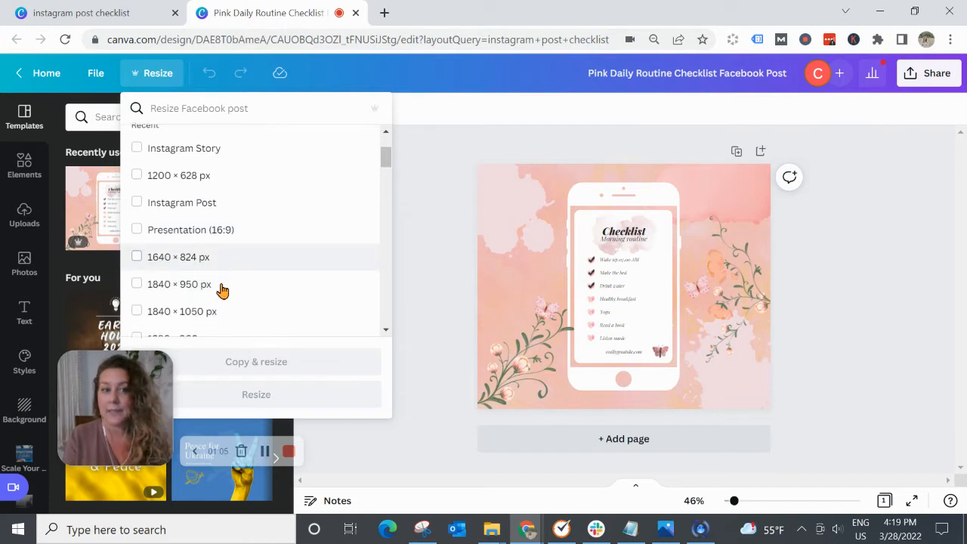
scroll(218, 287, "down", 3)
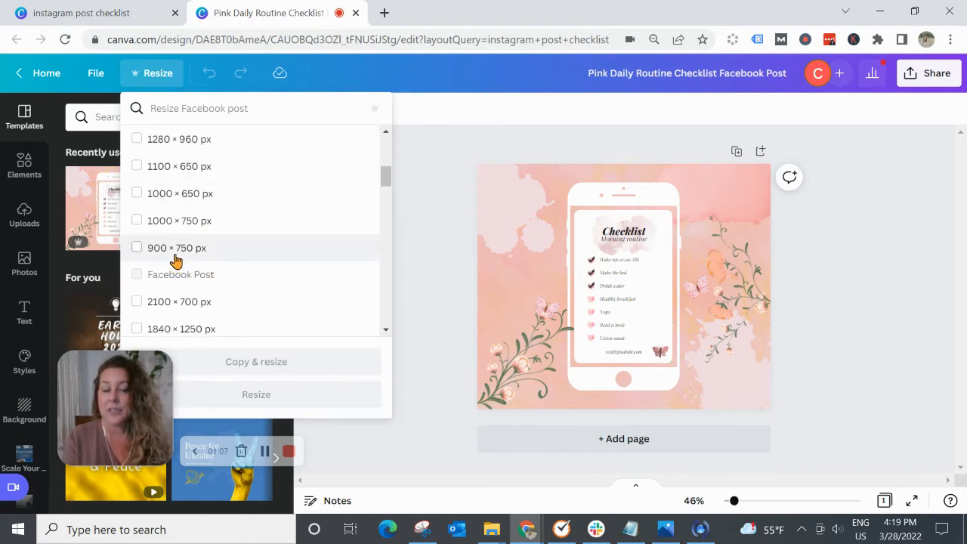
scroll(176, 253, "down", 1)
scroll(226, 219, "up", 1)
scroll(226, 219, "up", 5)
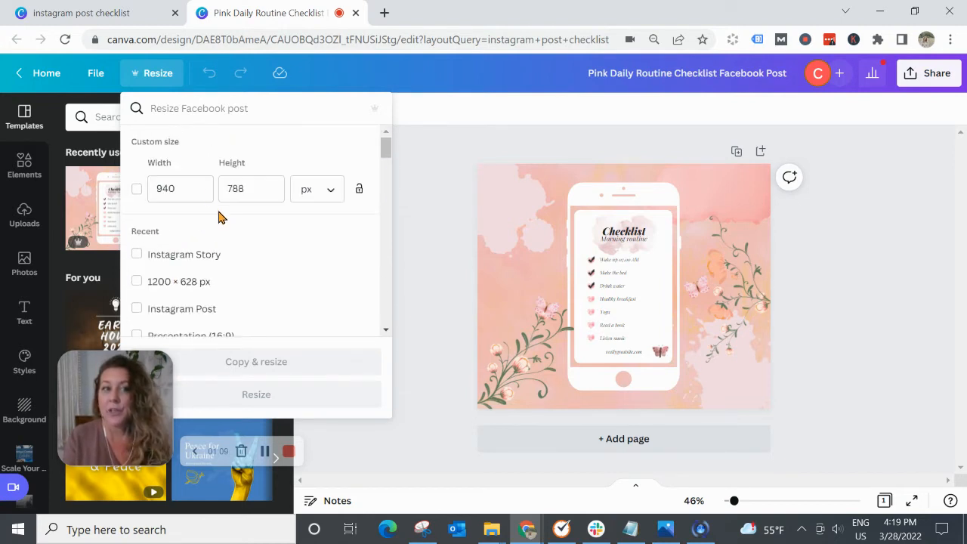
left_click(208, 107)
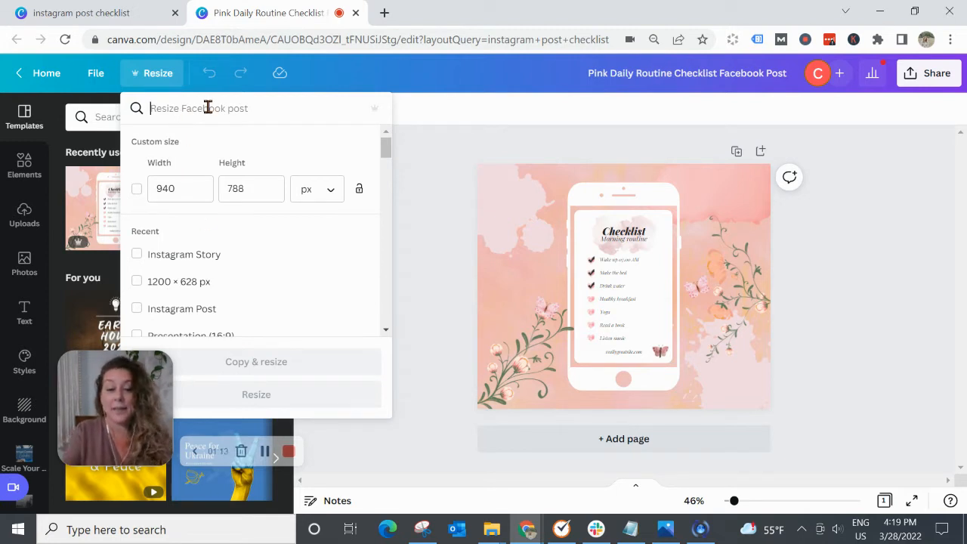
type("tik")
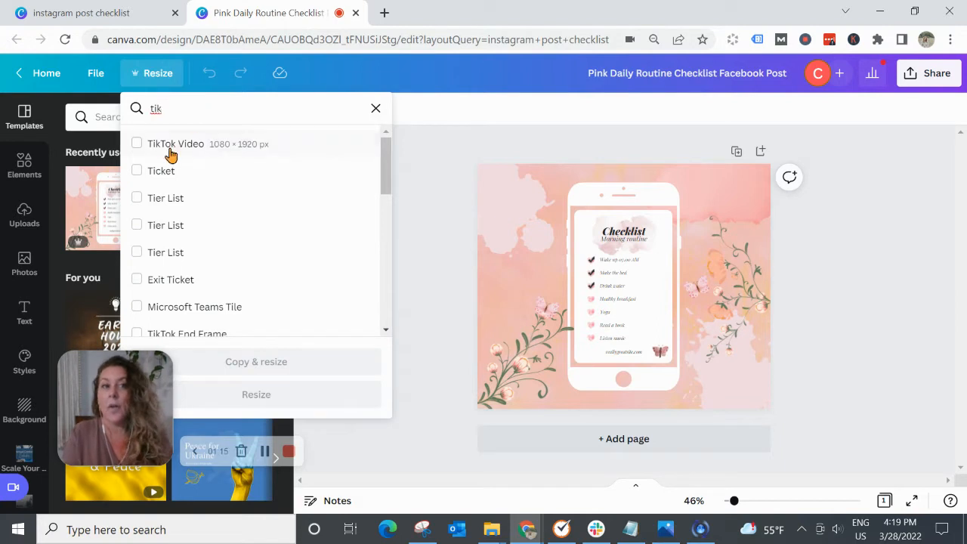
left_click(378, 111)
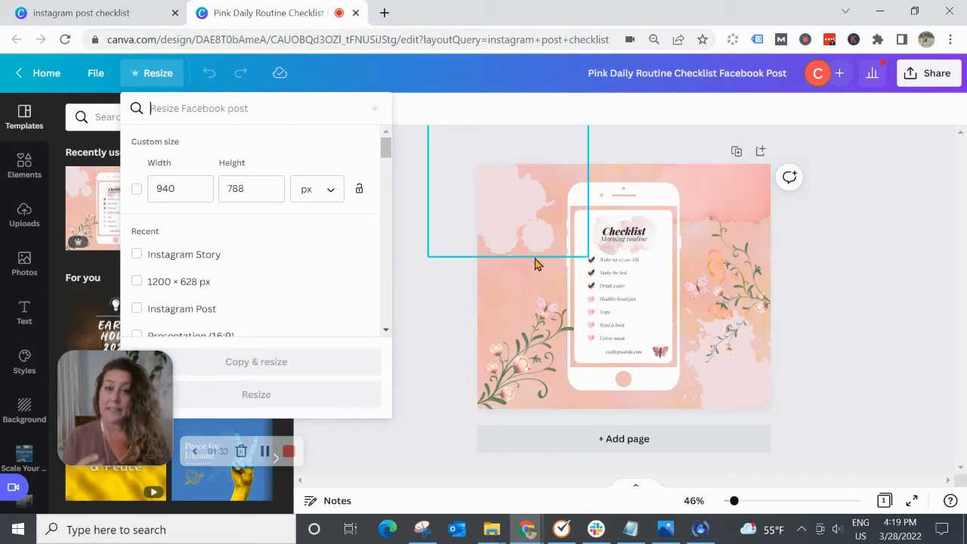
- Create a resized copy of the Facebook post design in the Instagram Story format
left_click(137, 254)
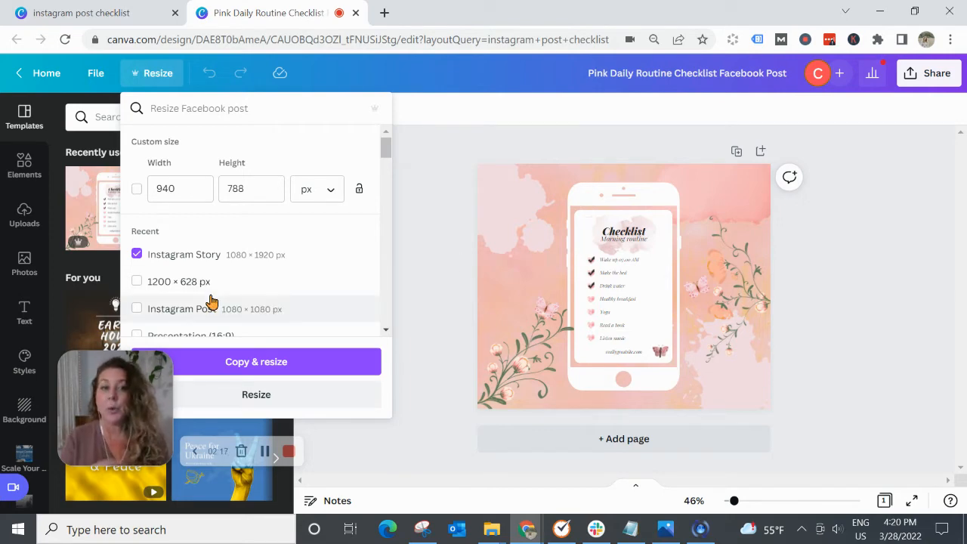
left_click(256, 362)
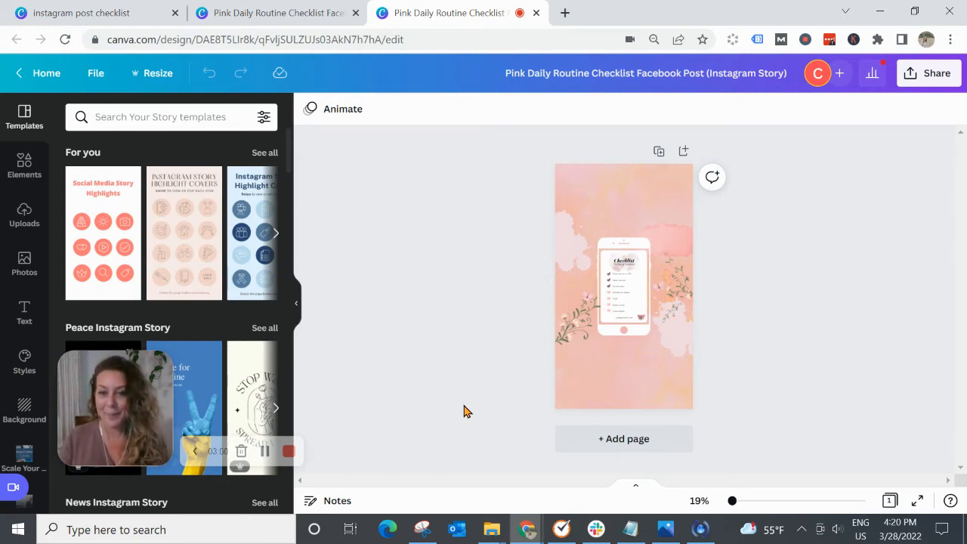
- Move one floral branch into the page's bottom-left corner and shift the other closer to the page's right edge
left_click(574, 326)
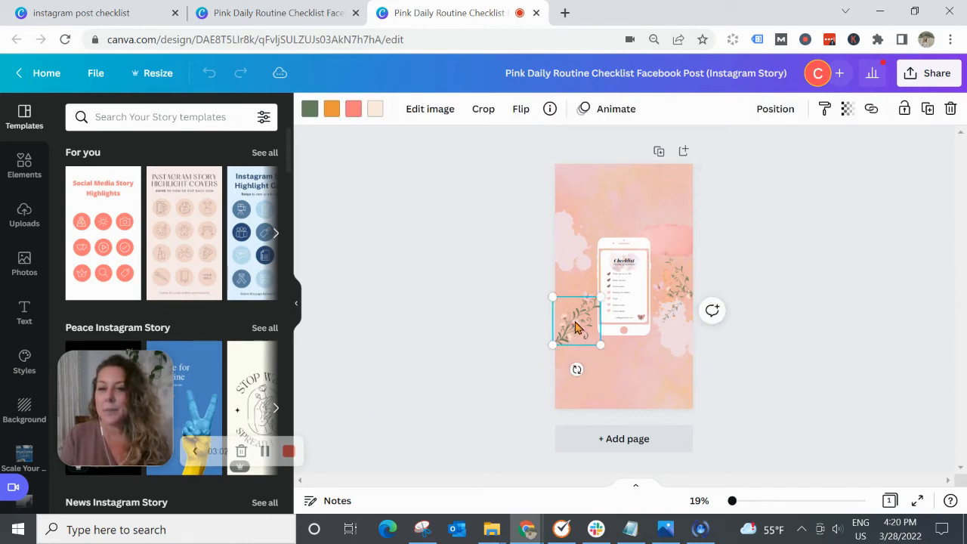
left_click_drag(574, 326, 566, 389)
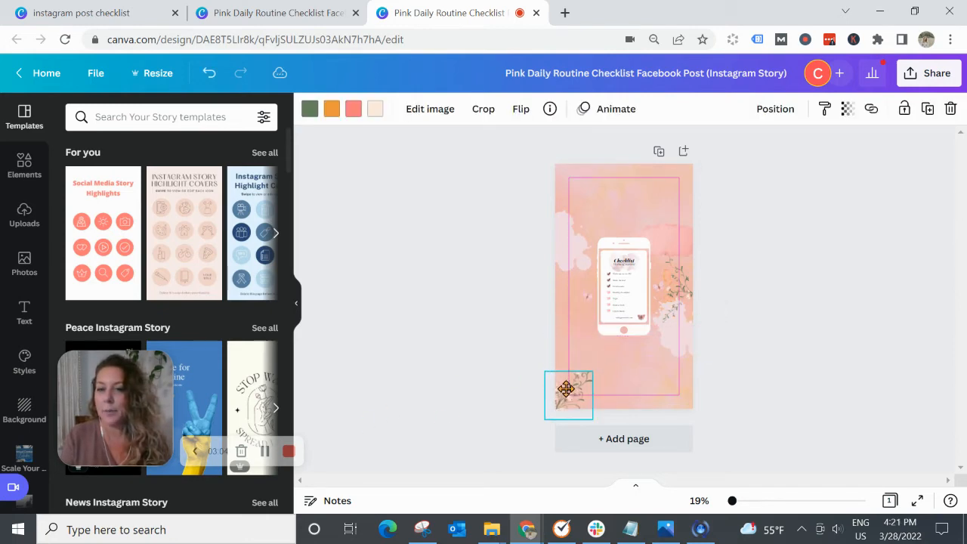
left_click_drag(676, 290, 688, 295)
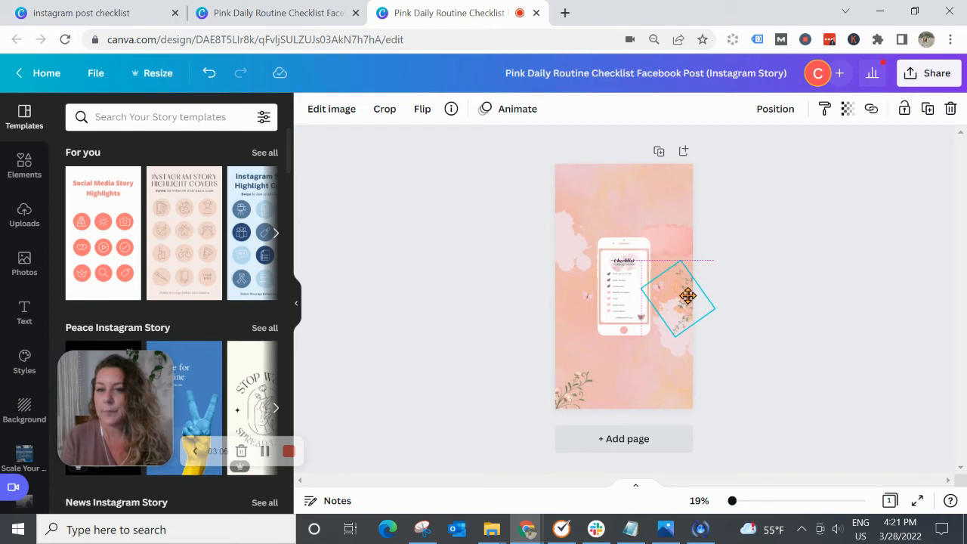
- Spread out the background splashes: lower right splatter further down, pink watercolor up to the top-right corner, left splatter higher
left_click_drag(680, 354, 681, 375)
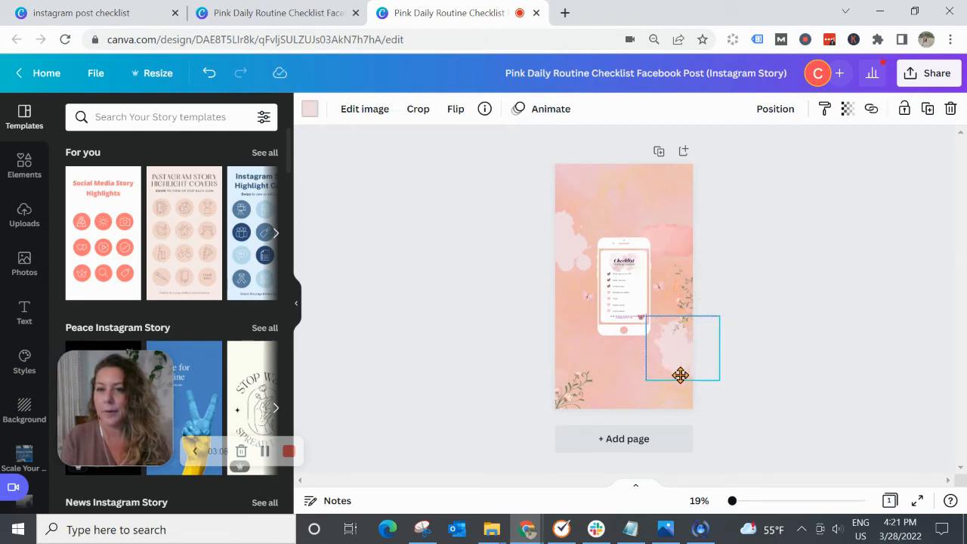
left_click_drag(675, 242, 677, 185)
left_click_drag(568, 252, 563, 225)
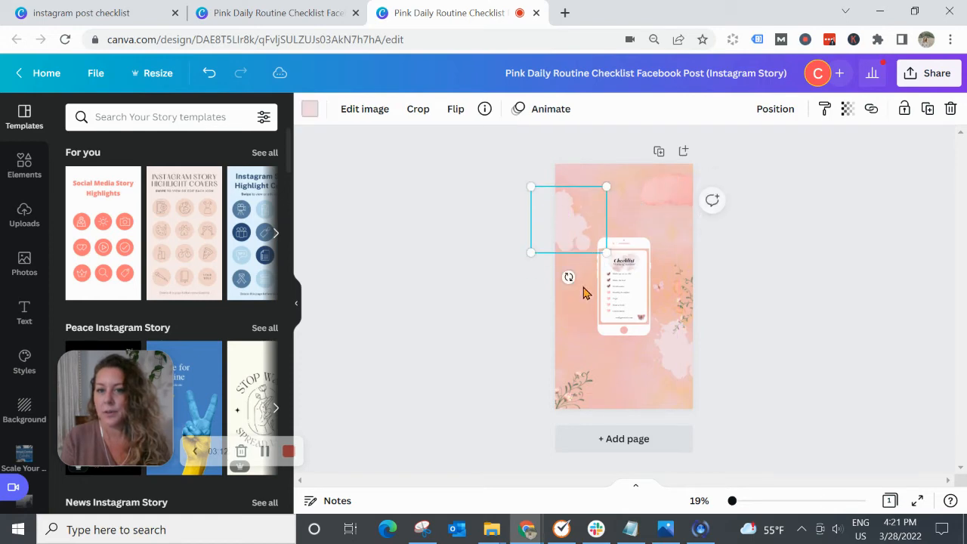
- Move the left butterfly to the page's left edge and the right butterfly above the floral branch near the right edge
left_click_drag(587, 298, 562, 302)
left_click_drag(659, 287, 682, 258)
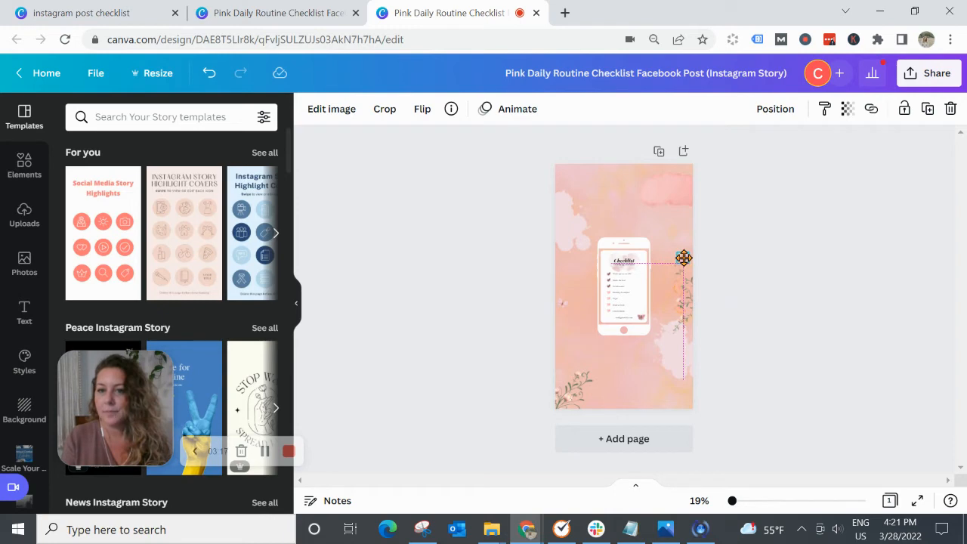
left_click(752, 334)
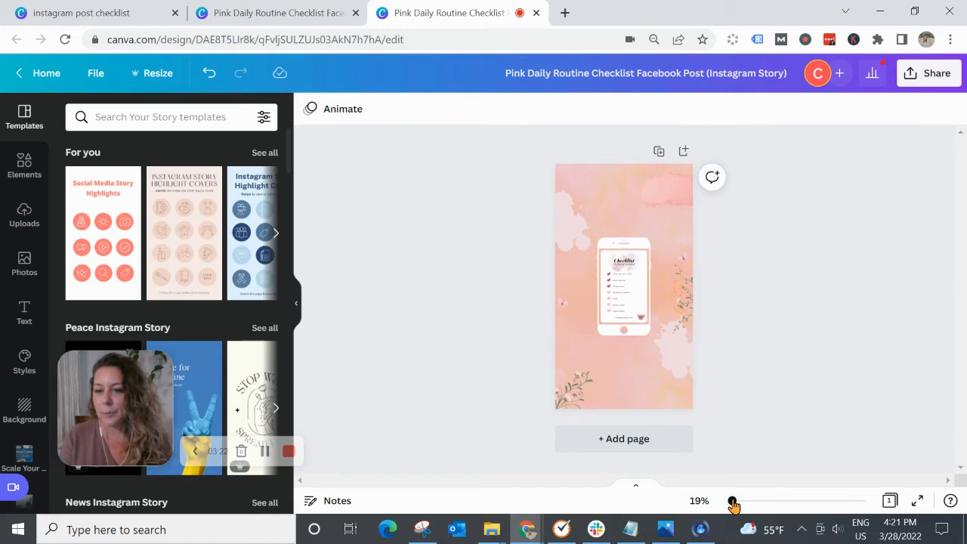
- Try moving the phone frame on its own away from the checklist, and undo that move
left_click_drag(733, 505, 739, 504)
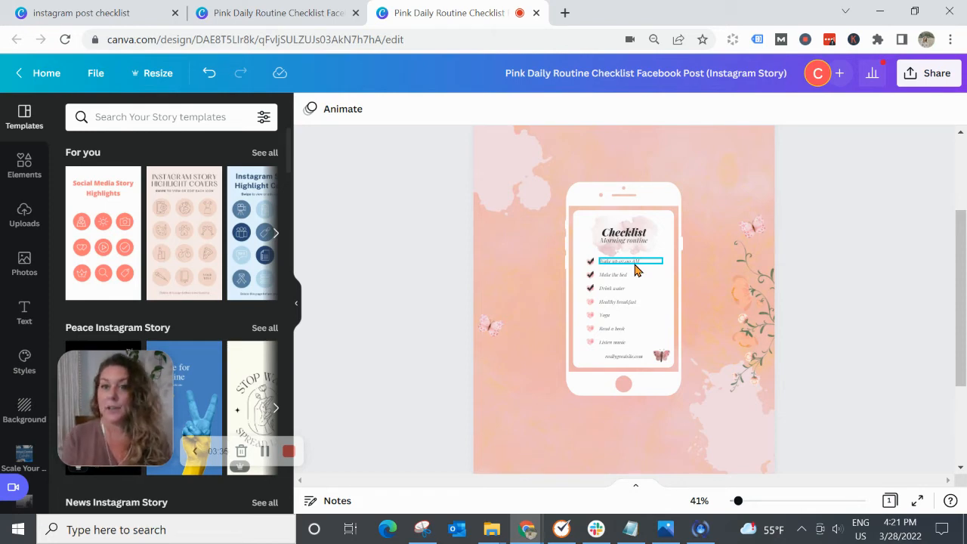
left_click_drag(632, 198, 572, 203)
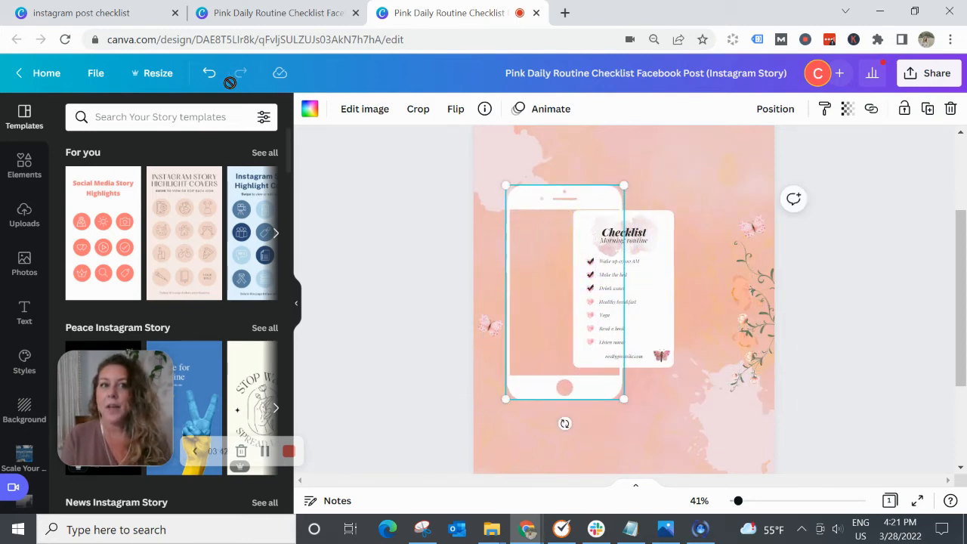
left_click(210, 73)
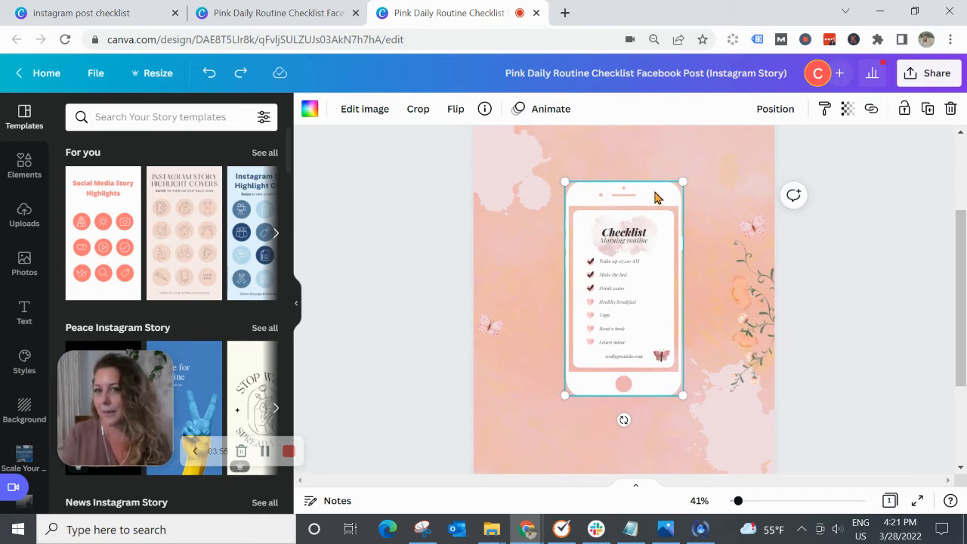
mouse_move(654, 198)
left_mouse_down()
mouse_move(546, 197)
mouse_move(633, 134)
mouse_move(639, 182)
mouse_move(656, 198)
left_mouse_up()
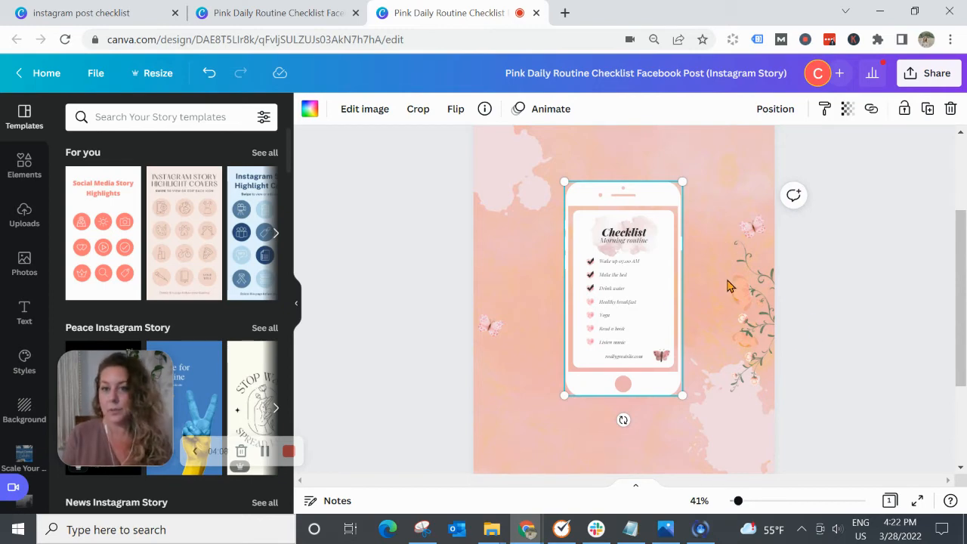
left_click(870, 317)
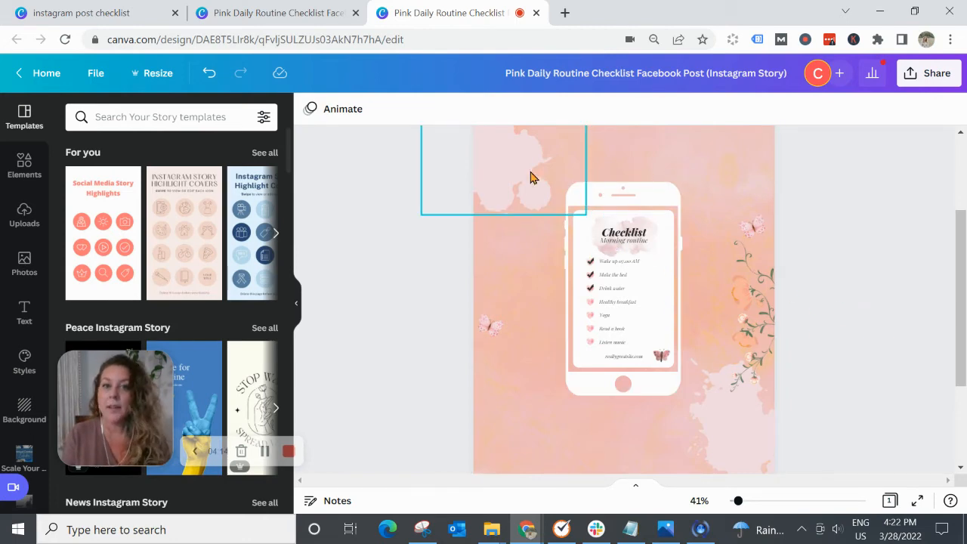
- Move the left paint splatter clear of the phone and group the phone frame with all its checklist elements
left_click_drag(498, 174, 474, 165)
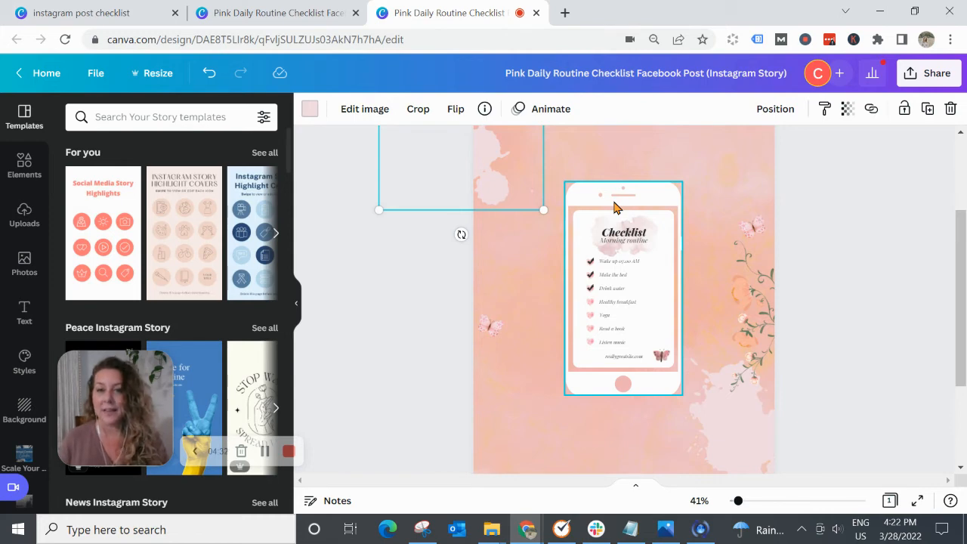
left_click(569, 173)
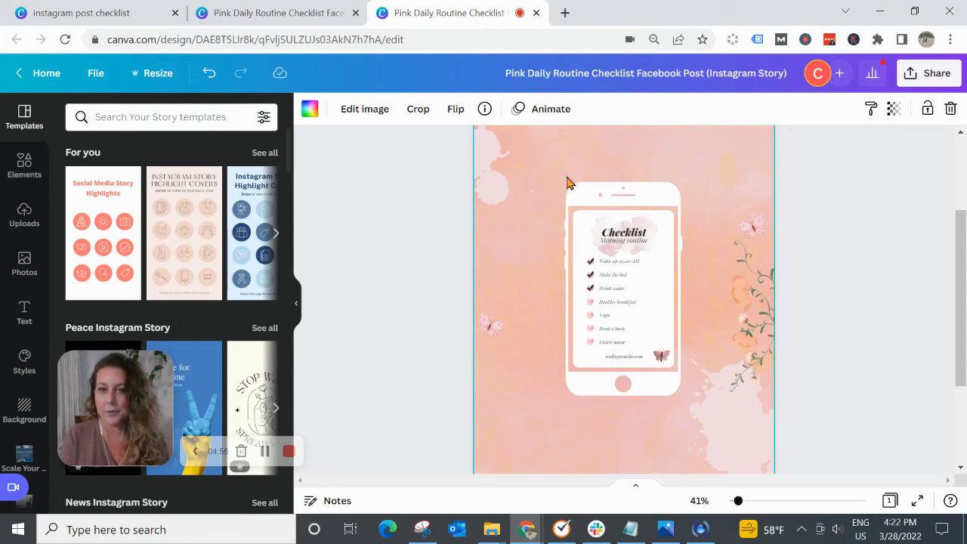
left_click_drag(566, 176, 659, 409)
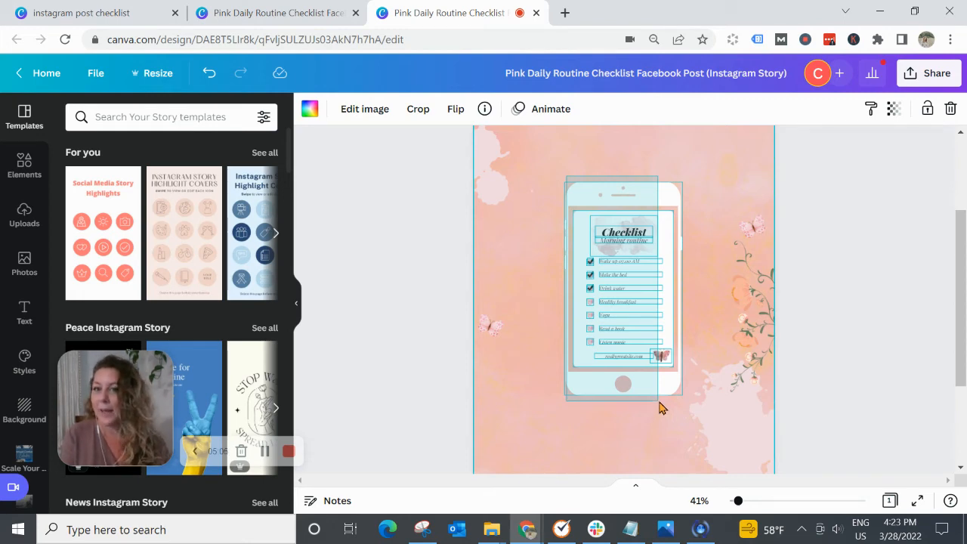
left_click_drag(658, 402, 660, 401)
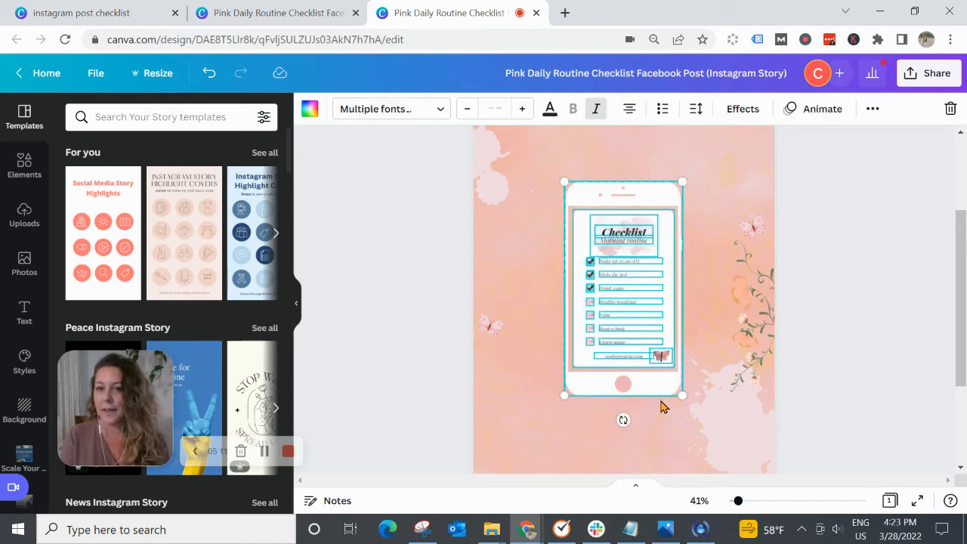
left_click(873, 108)
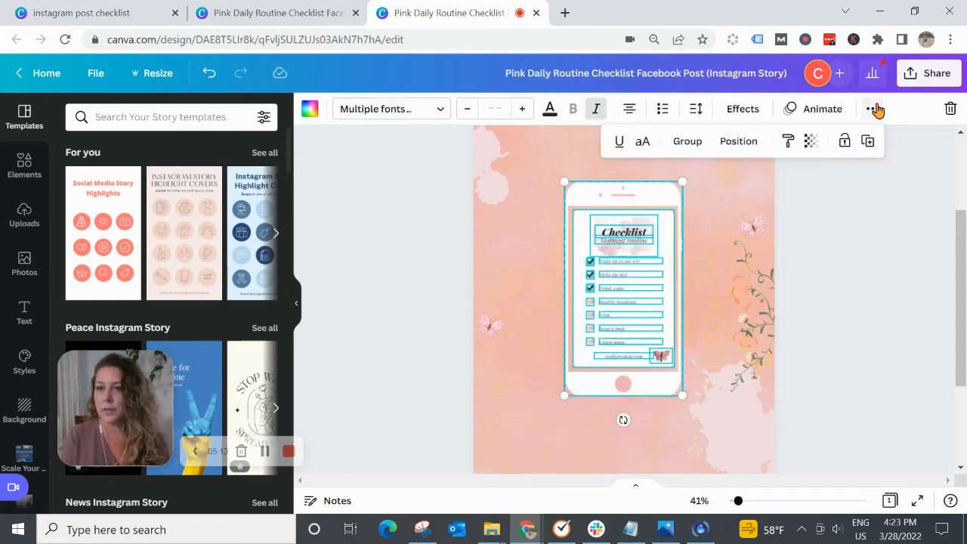
left_click(688, 142)
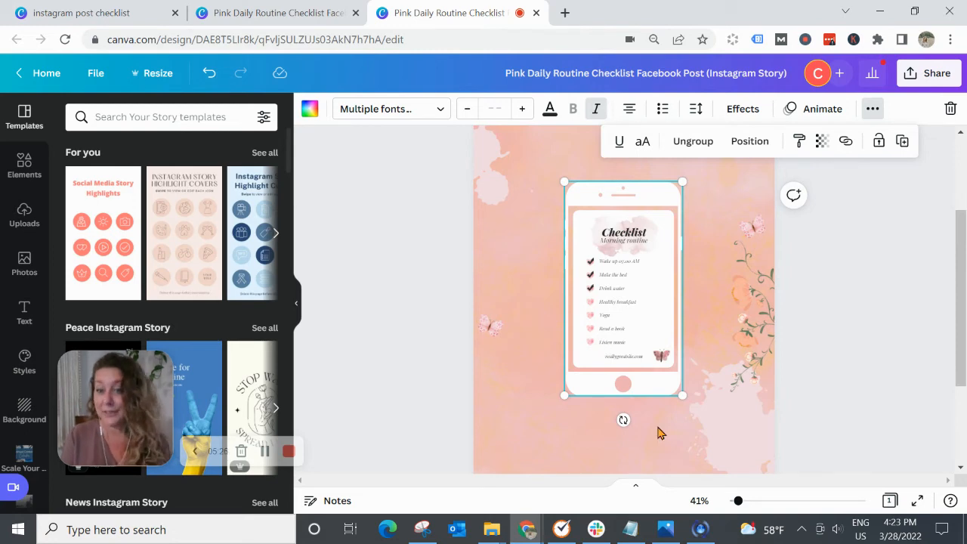
- Enlarge the grouped phone checklist to fill most of the story page and center it horizontally
left_click(738, 502)
left_click_drag(738, 502, 729, 500)
left_click(764, 333)
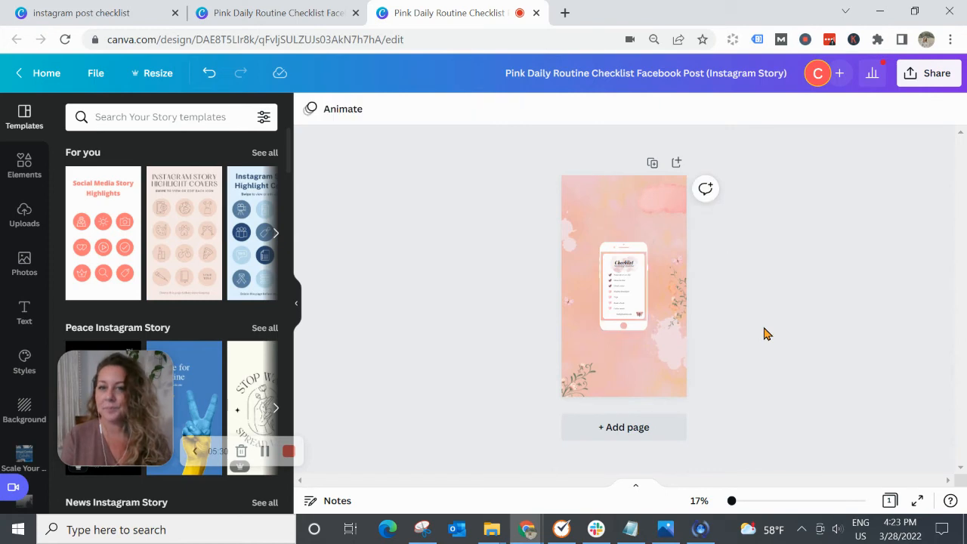
left_click(621, 303)
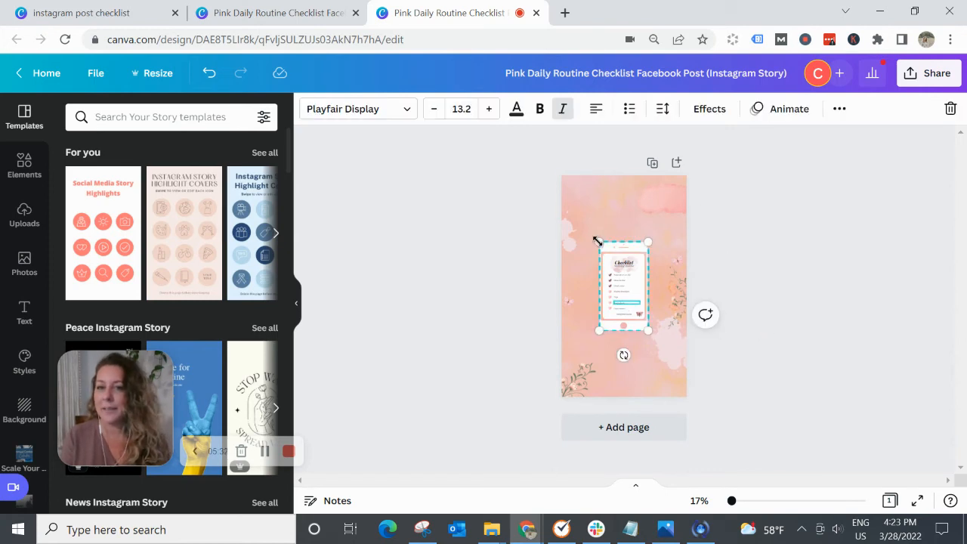
left_click_drag(597, 241, 572, 194)
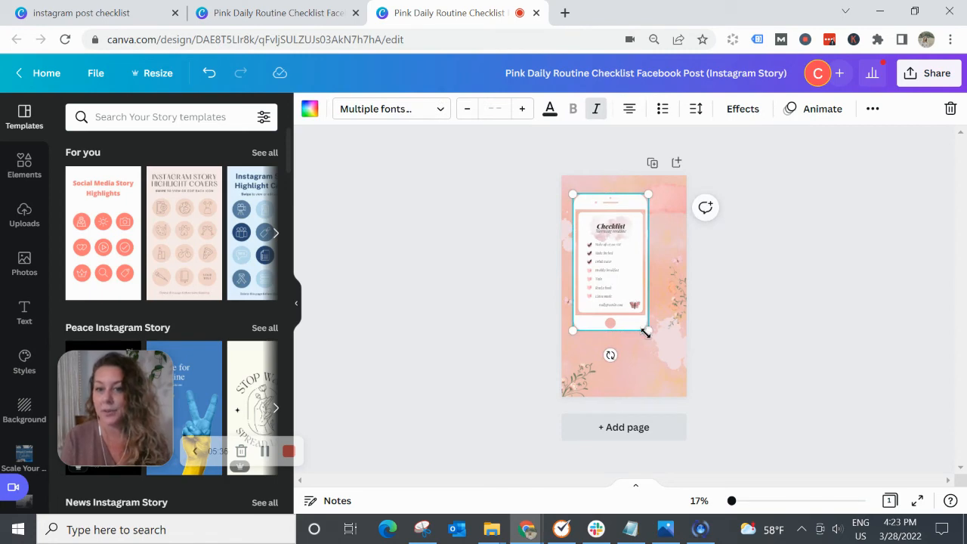
left_click_drag(647, 331, 663, 382)
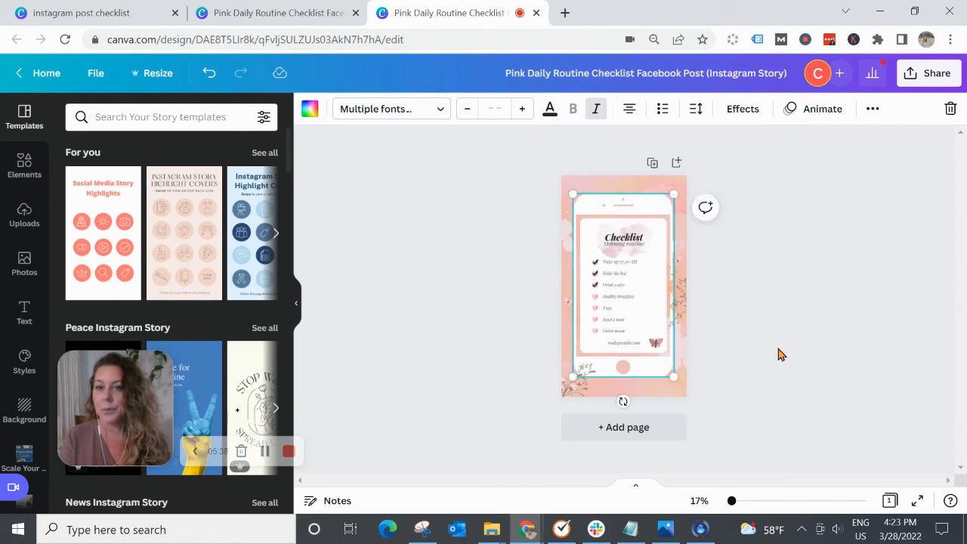
left_click(777, 352)
left_click_drag(615, 313, 615, 312)
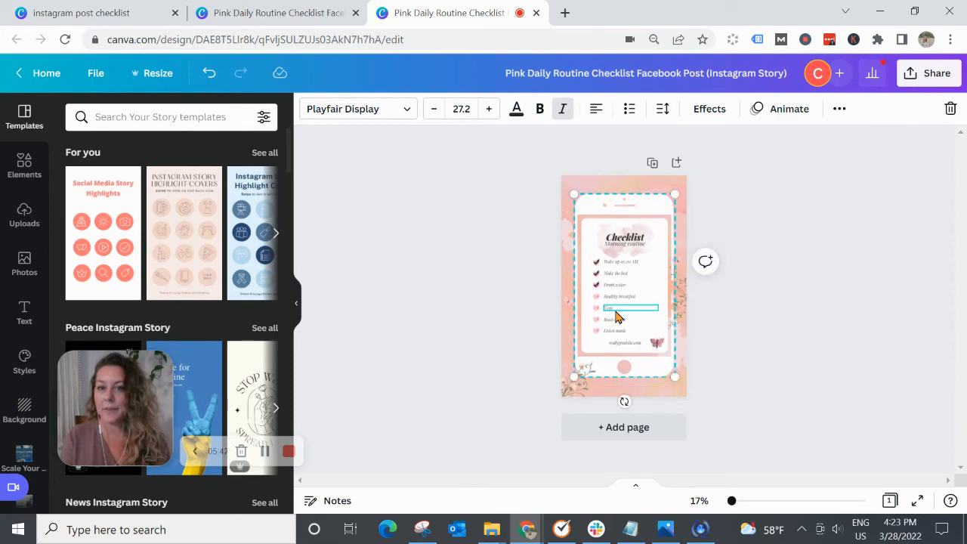
left_click(772, 314)
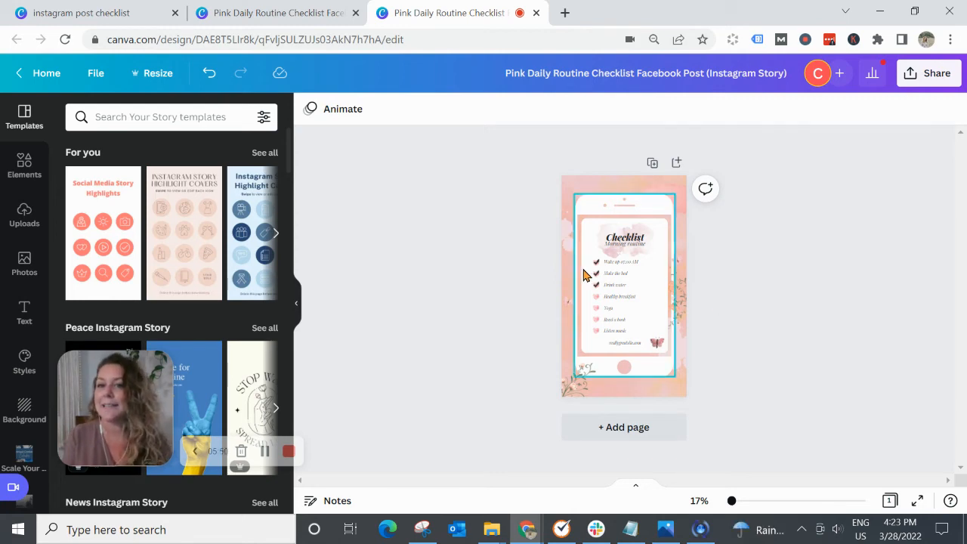
left_click(617, 255)
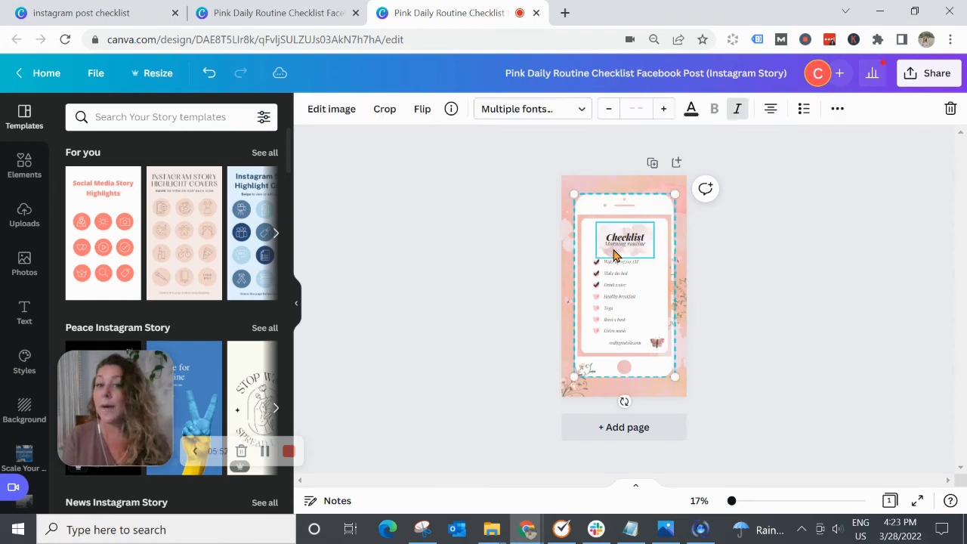
left_click(837, 108)
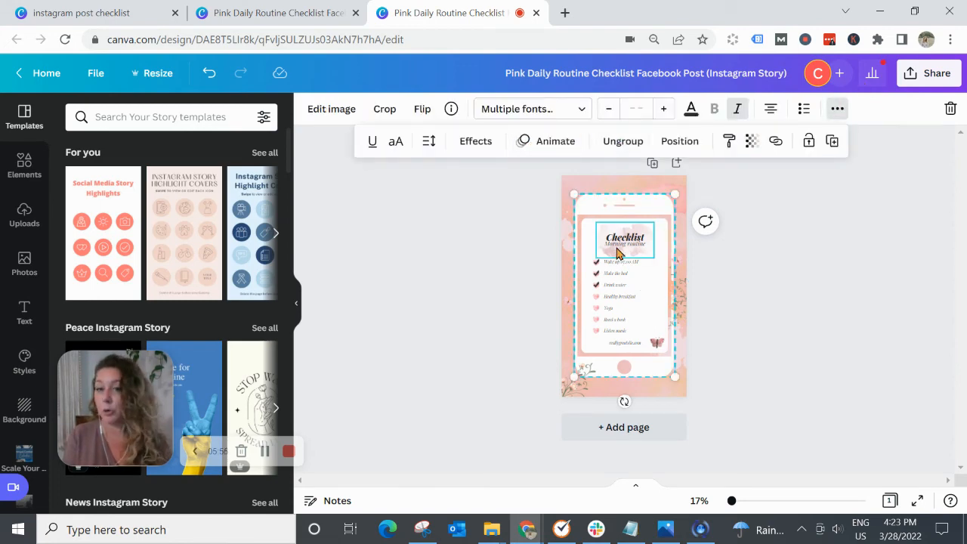
left_click(867, 327)
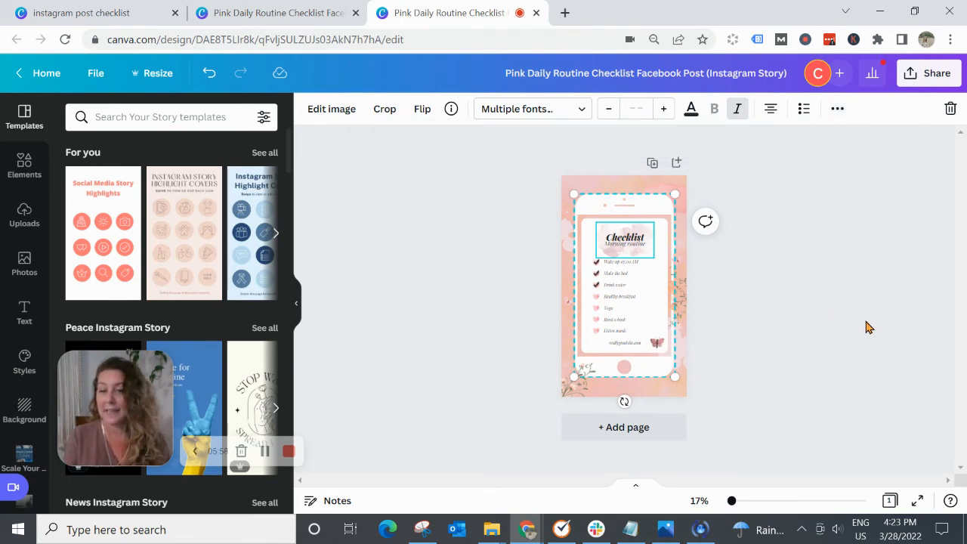
left_click(867, 327)
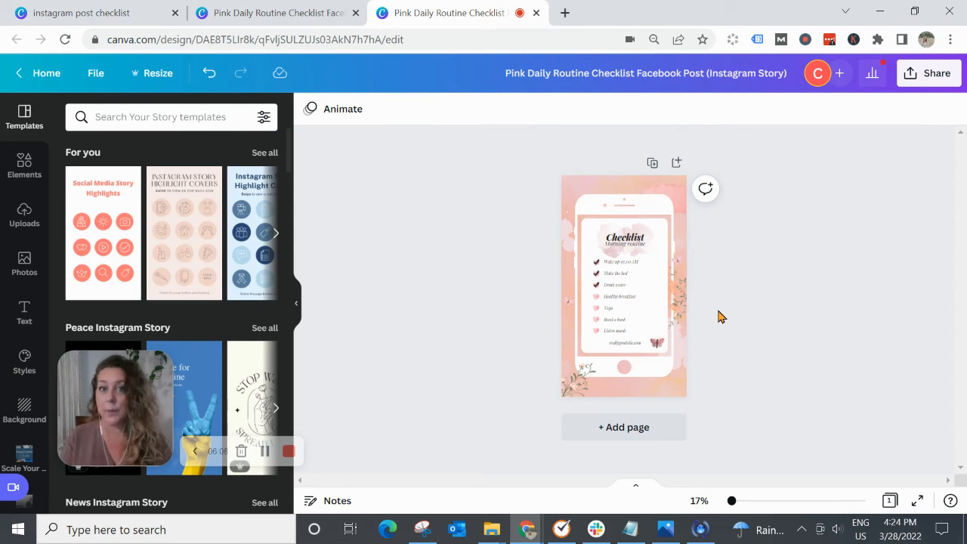
- Return to the original Facebook post design and create another resized copy of it as an Instagram Story (1080 × 1920 px)
left_click(296, 13)
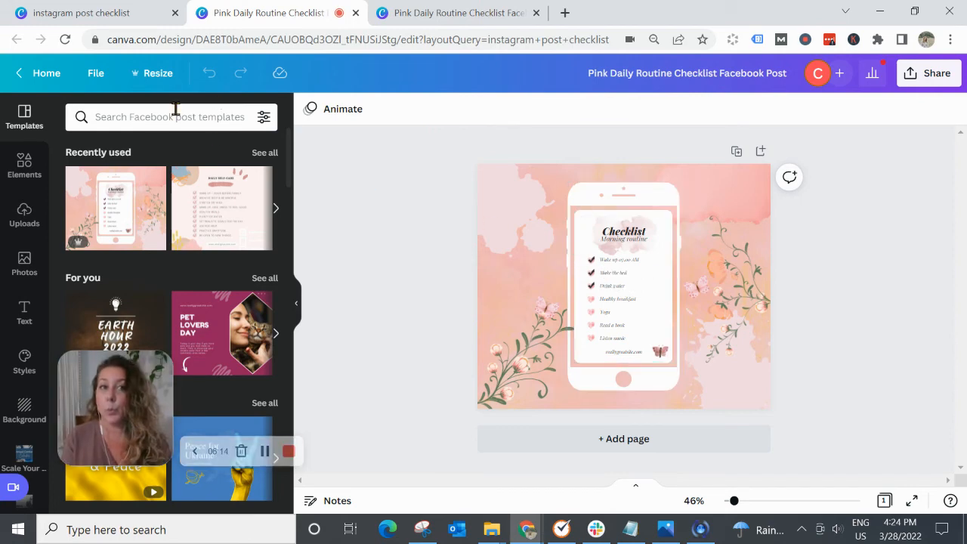
left_click(155, 75)
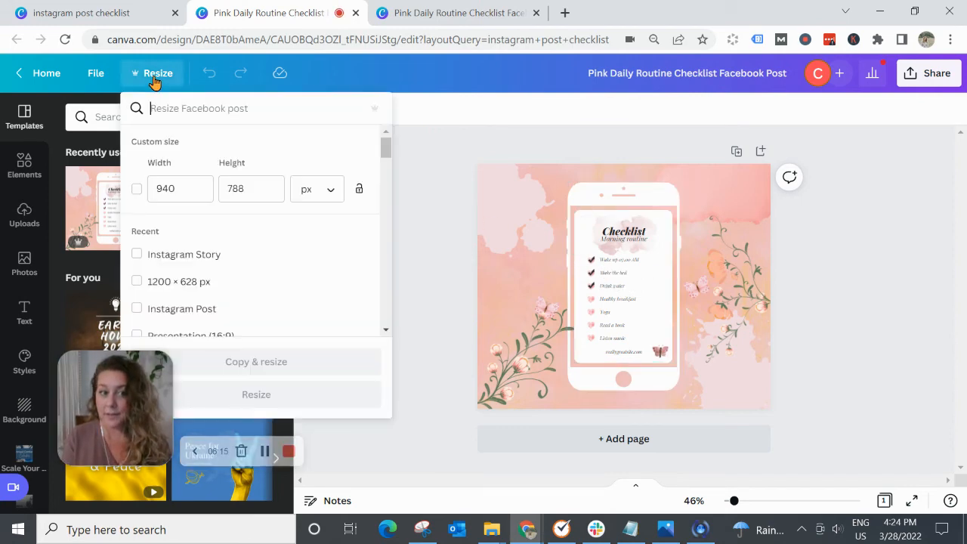
left_click(136, 255)
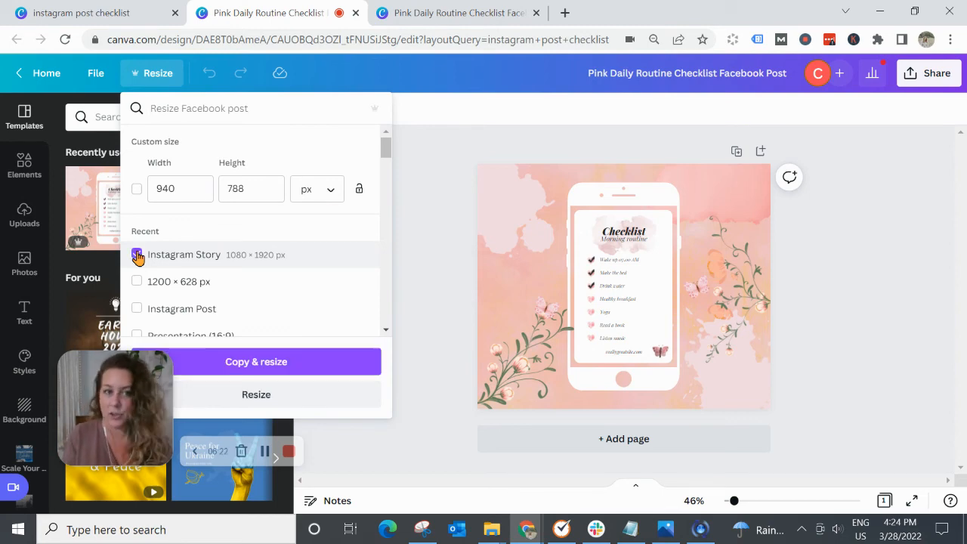
left_click(259, 366)
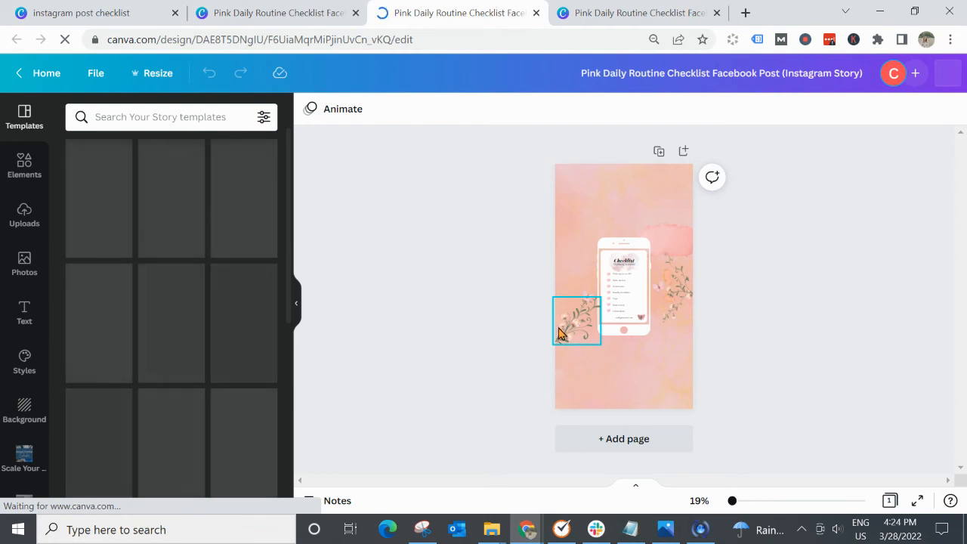
- Move the floral branches and paint splatters outward around the phone, partly past the page edges, with the left branch in the bottom-left corner
left_click_drag(556, 335, 562, 409)
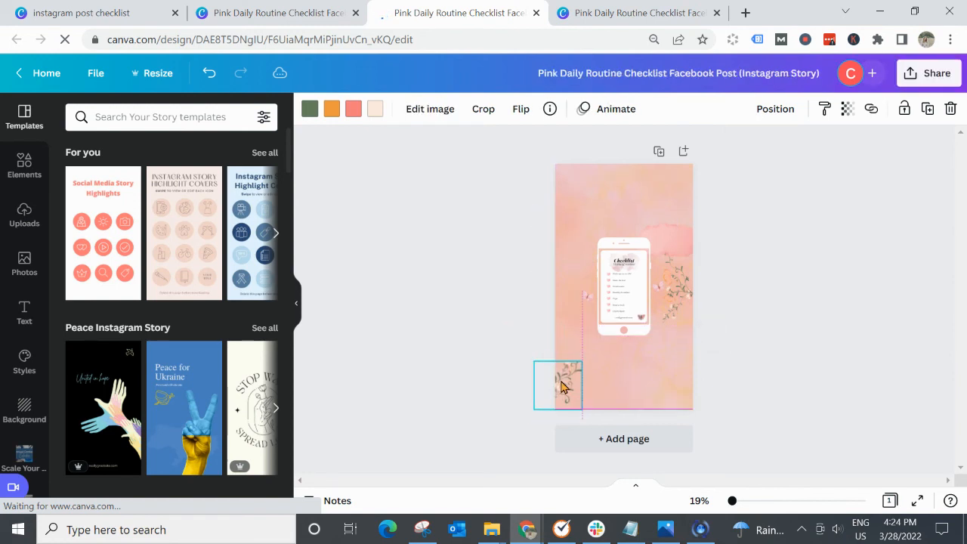
left_click(708, 285)
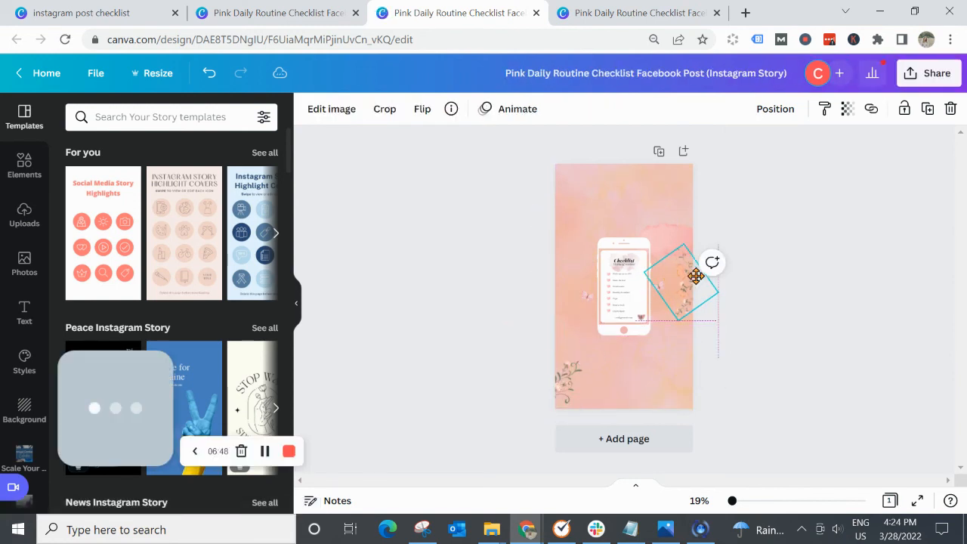
left_click_drag(681, 206, 702, 357)
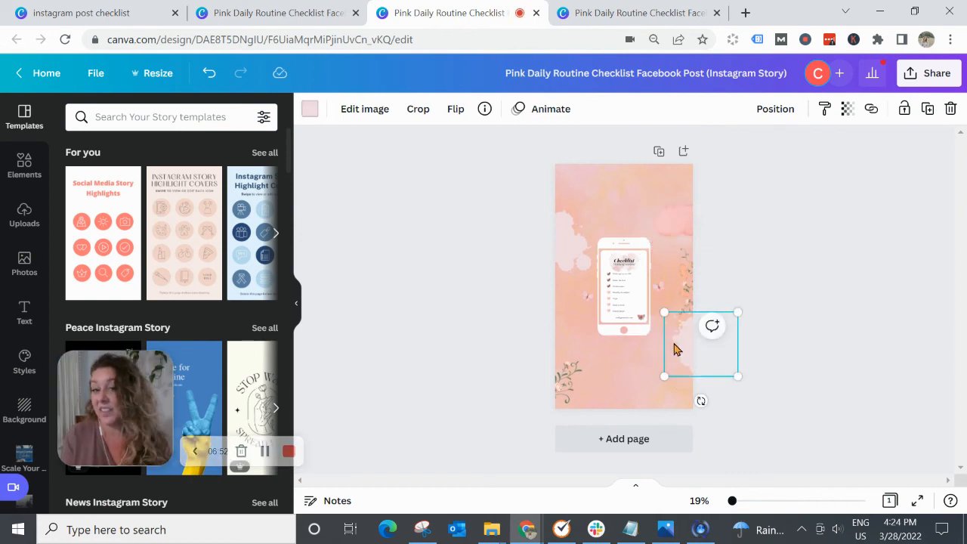
left_click_drag(572, 257, 564, 244)
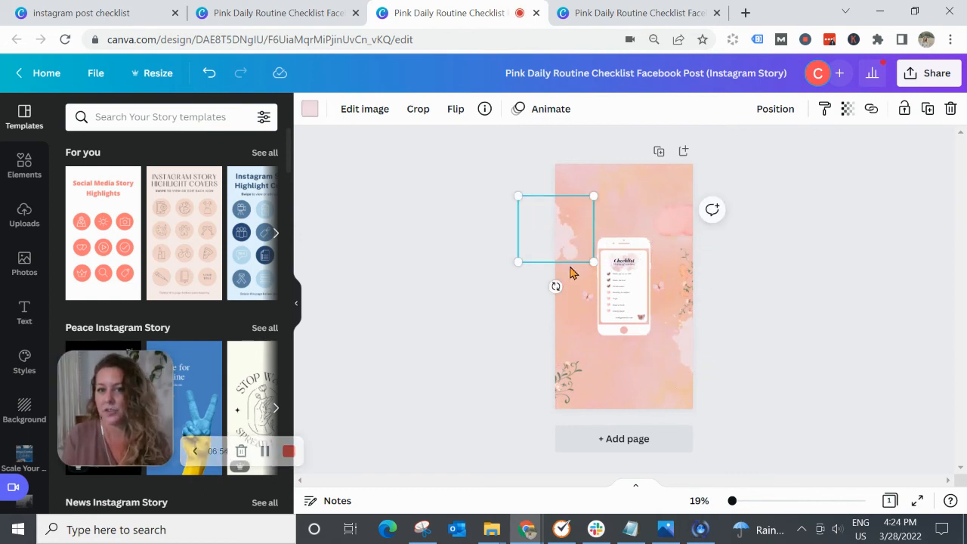
- Group the phone frame together with all its checklist elements
left_click(608, 225)
left_click_drag(595, 232, 648, 346)
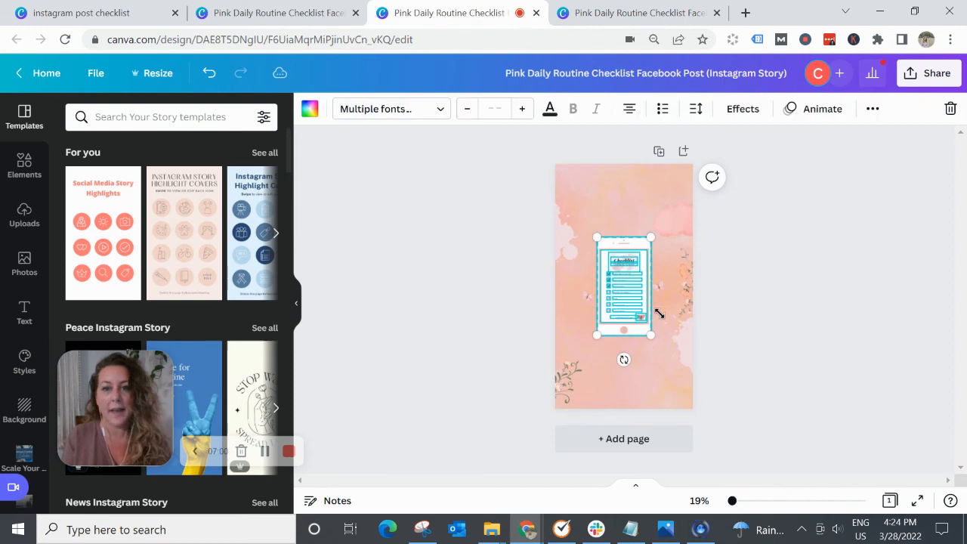
left_click(873, 109)
left_click(672, 140)
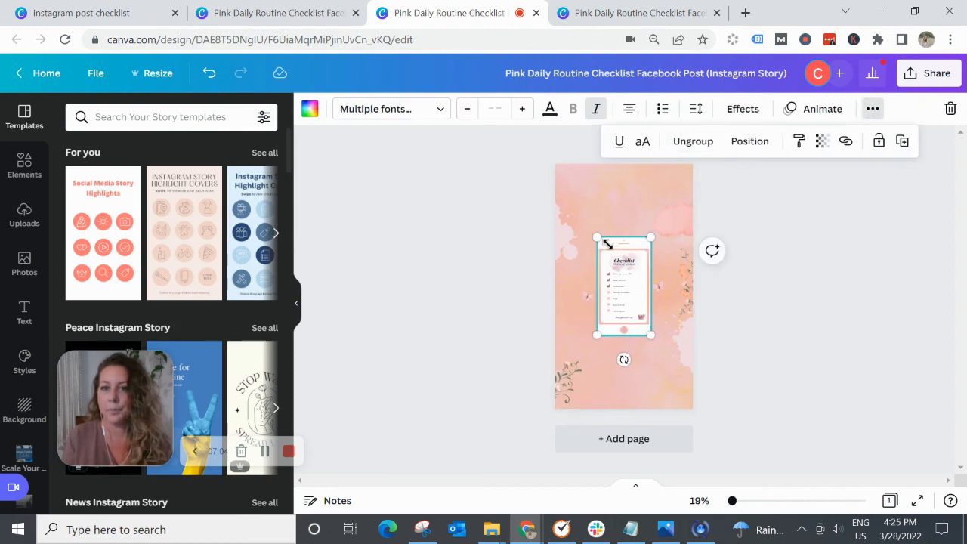
- Enlarge the grouped phone checklist from opposite corners until it nearly fills the story page, and deselect it
left_click_drag(598, 238, 580, 179)
left_click_drag(650, 337, 677, 398)
left_click(776, 333)
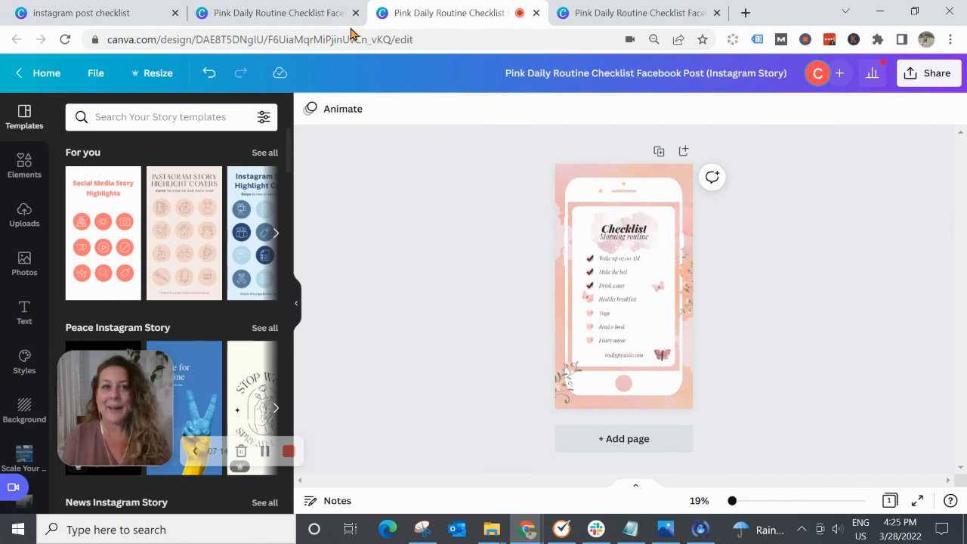
- Compare the original Facebook post with the Instagram Story copy and open the story's sharing options
left_click(310, 15)
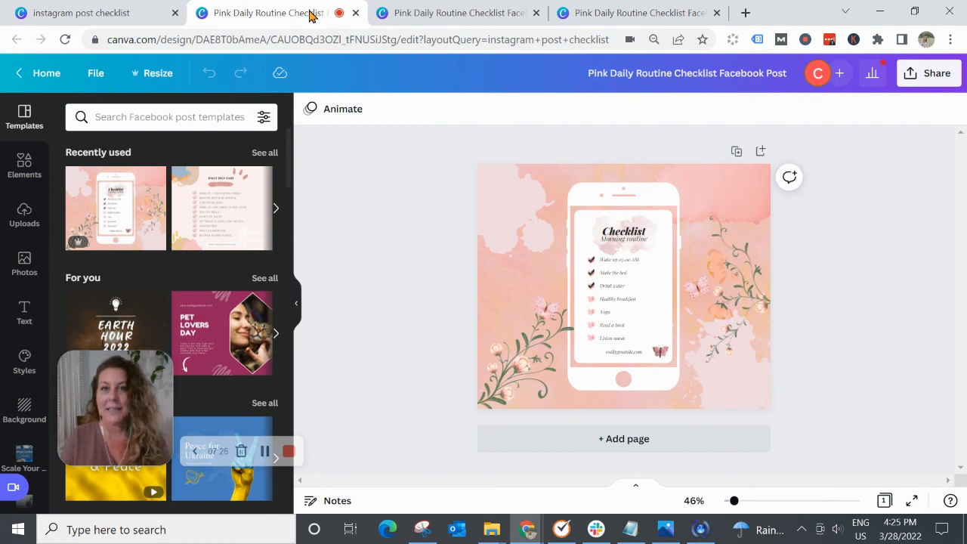
left_click(421, 14)
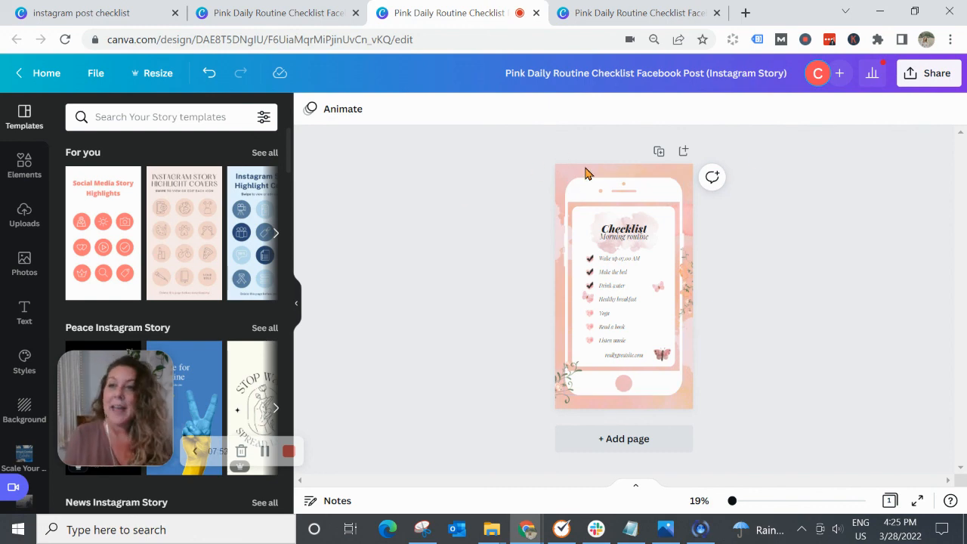
left_click(937, 73)
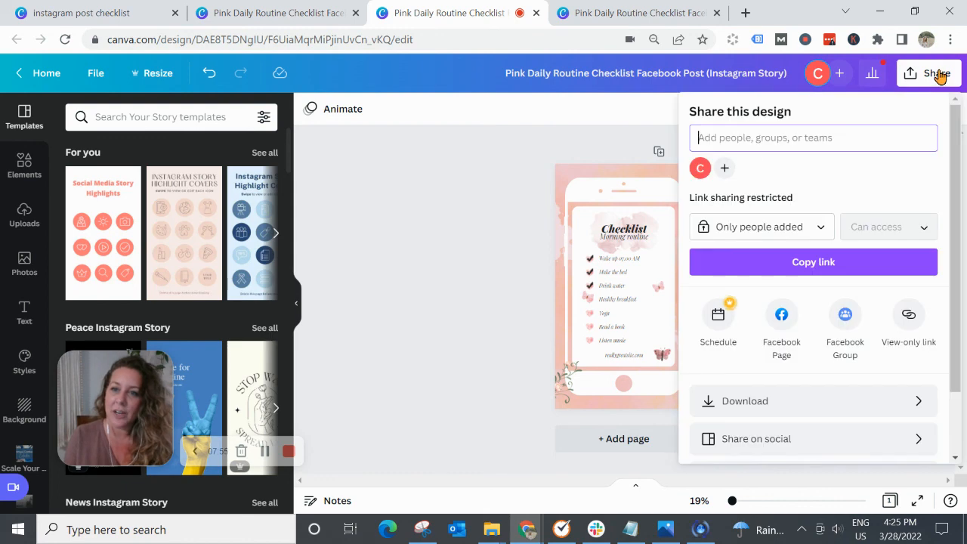